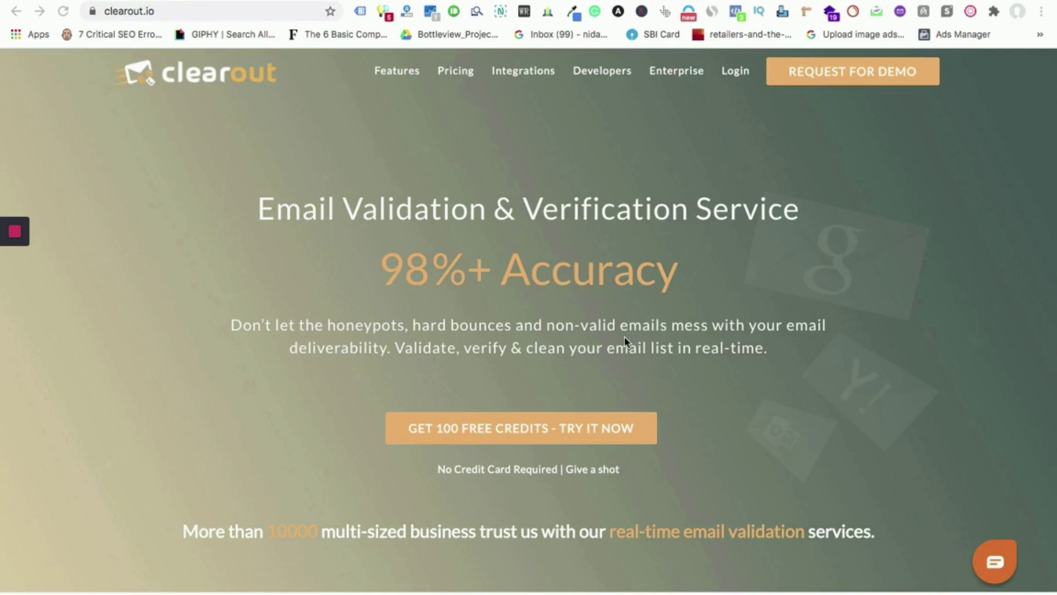
Step: Close the Add List dialog without uploading and browse the My Lists page, including the unverified 114-email list
{"action": "scroll", "coordinate": [626, 342], "scroll_direction": "down", "scroll_amount": 10}
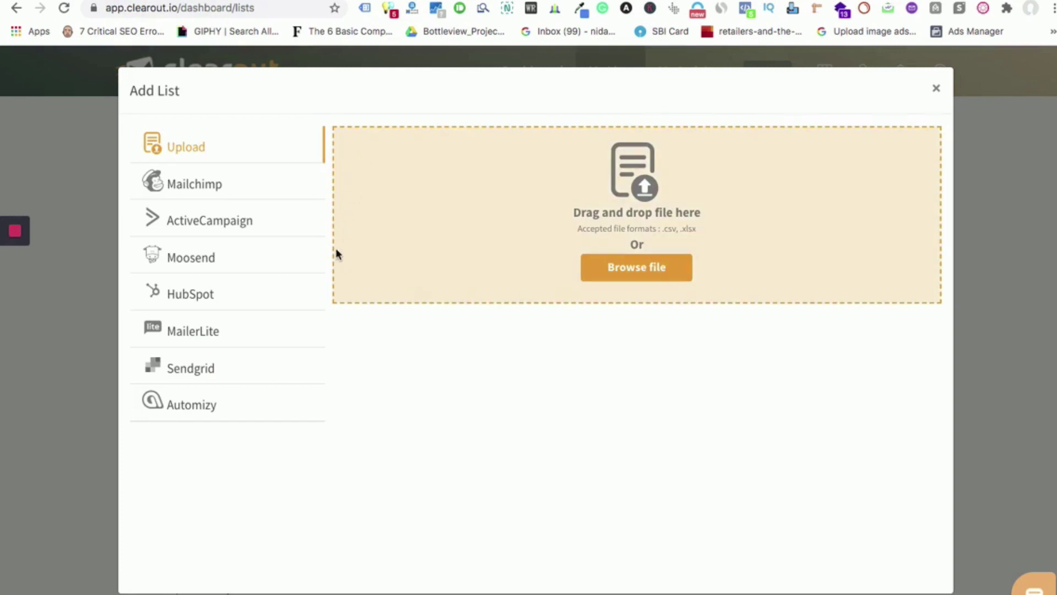
{"action": "left_click", "coordinate": [936, 91]}
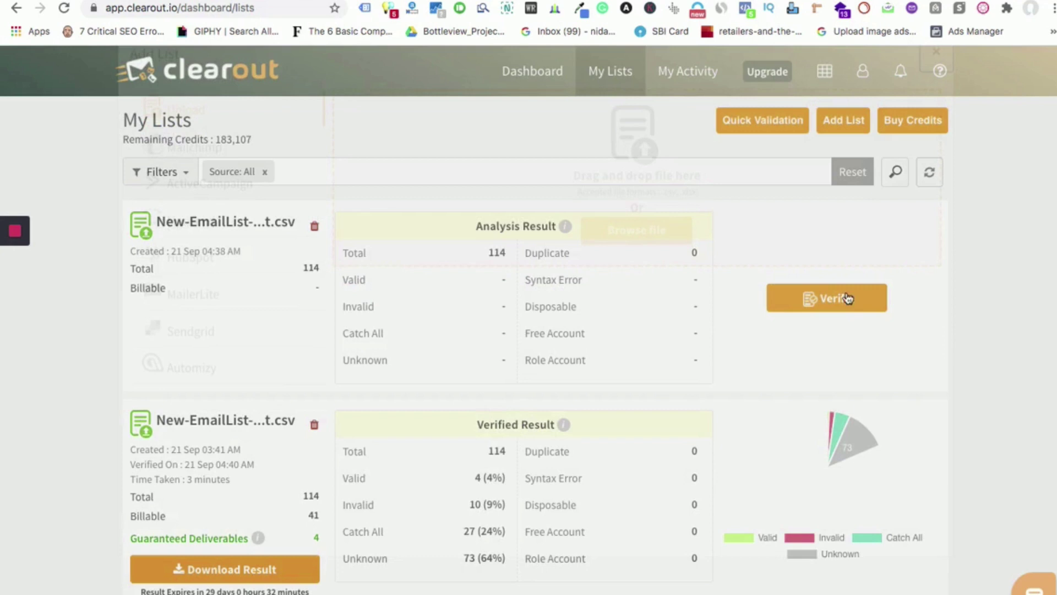
{"action": "scroll", "coordinate": [860, 378], "scroll_direction": "down", "scroll_amount": 3}
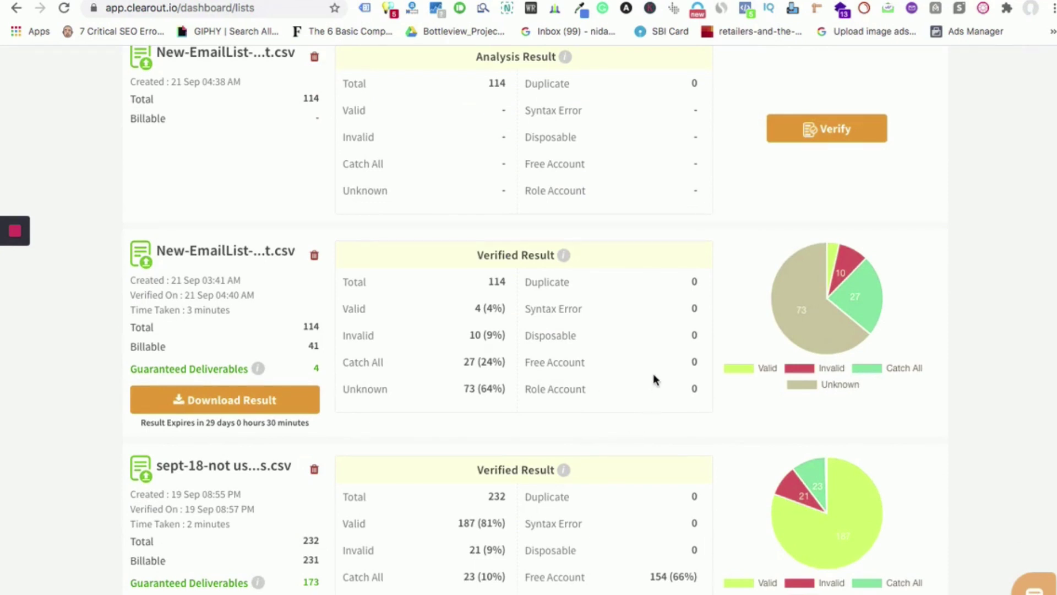
{"action": "scroll", "coordinate": [653, 376], "scroll_direction": "up", "scroll_amount": 3}
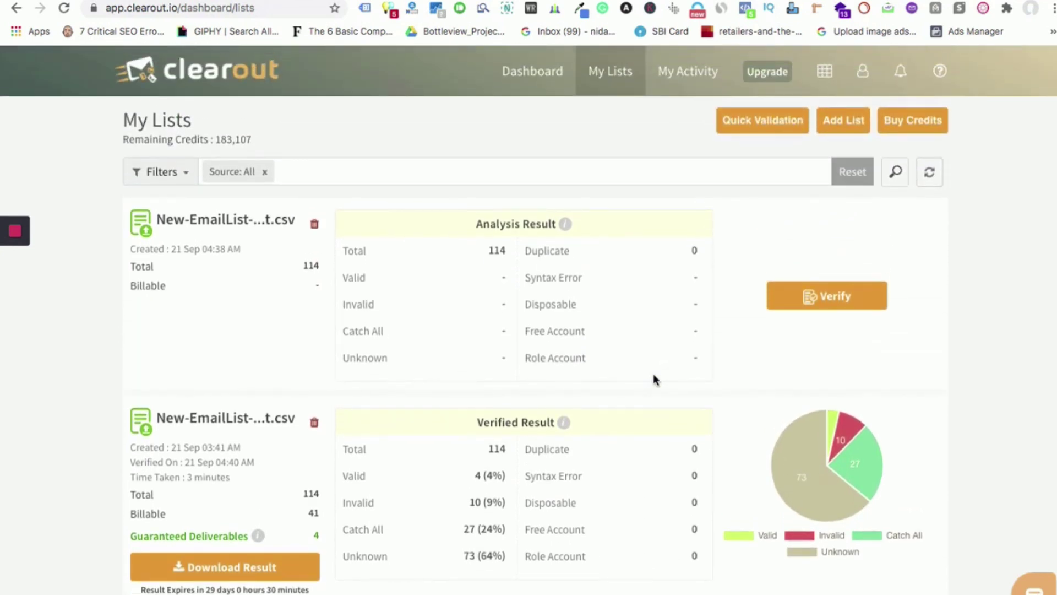
Step: Quick-validate a pasted email address, getting Status Valid and Safe To Send Yes, then highlight the 10-address limit note
{"action": "left_click", "coordinate": [781, 134]}
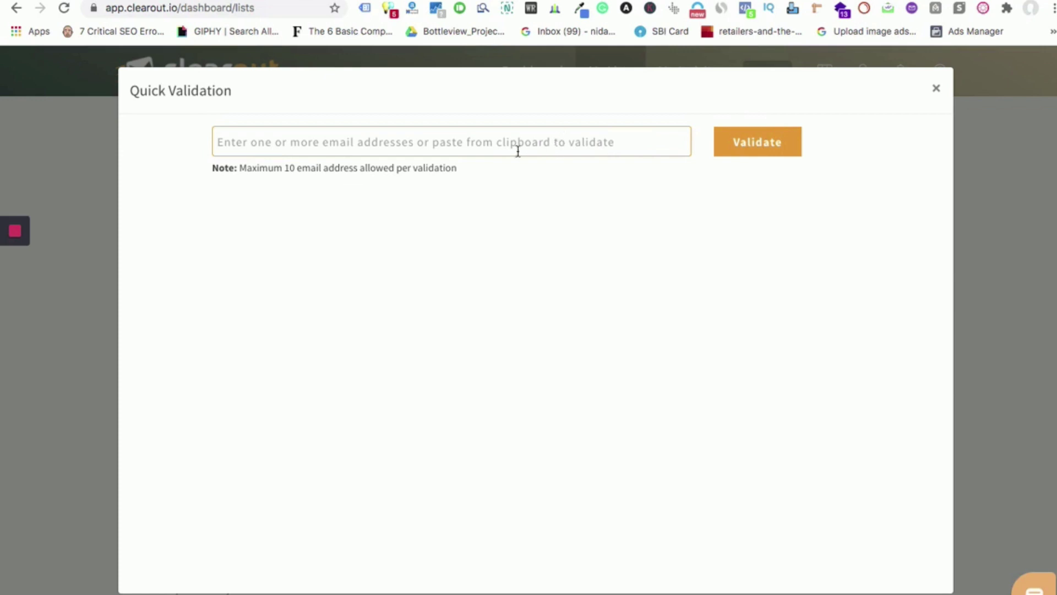
{"action": "left_click", "coordinate": [432, 142]}
{"action": "key", "text": "ctrl+v"}
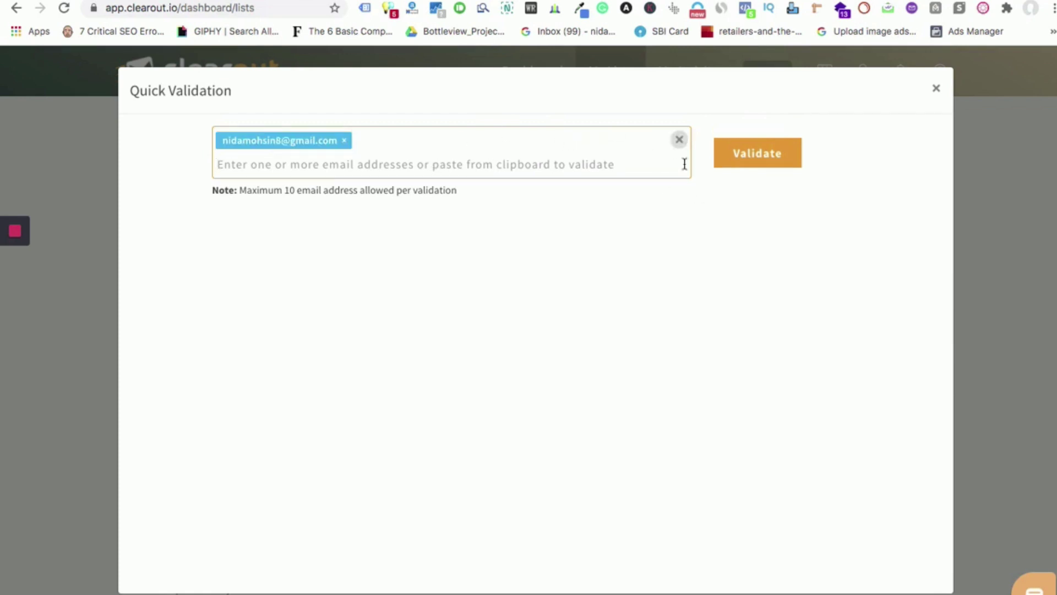
{"action": "left_click", "coordinate": [757, 154]}
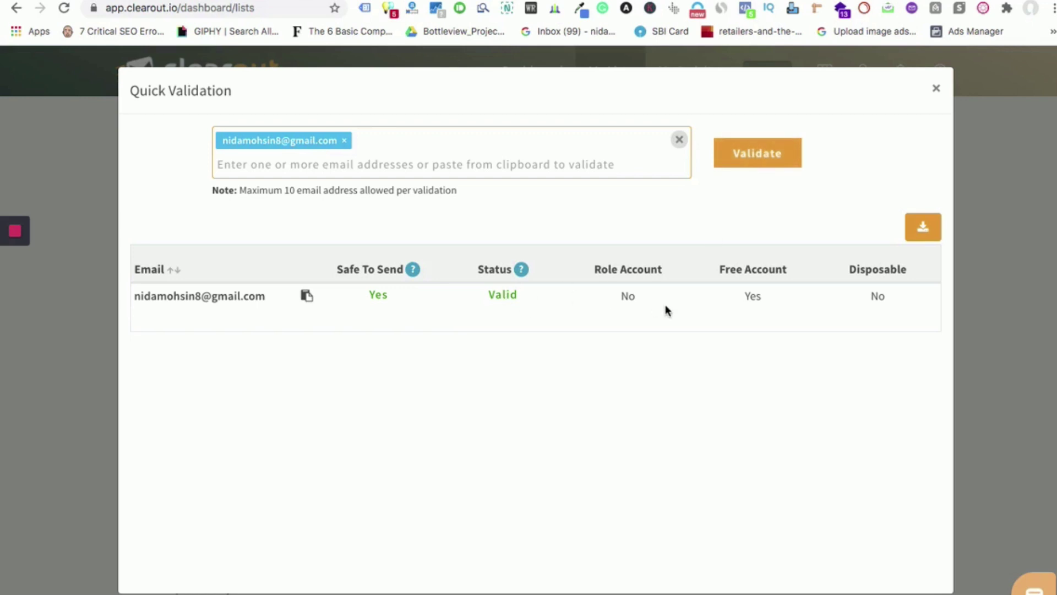
{"action": "left_click_drag", "start_coordinate": [284, 190], "coordinate": [442, 199]}
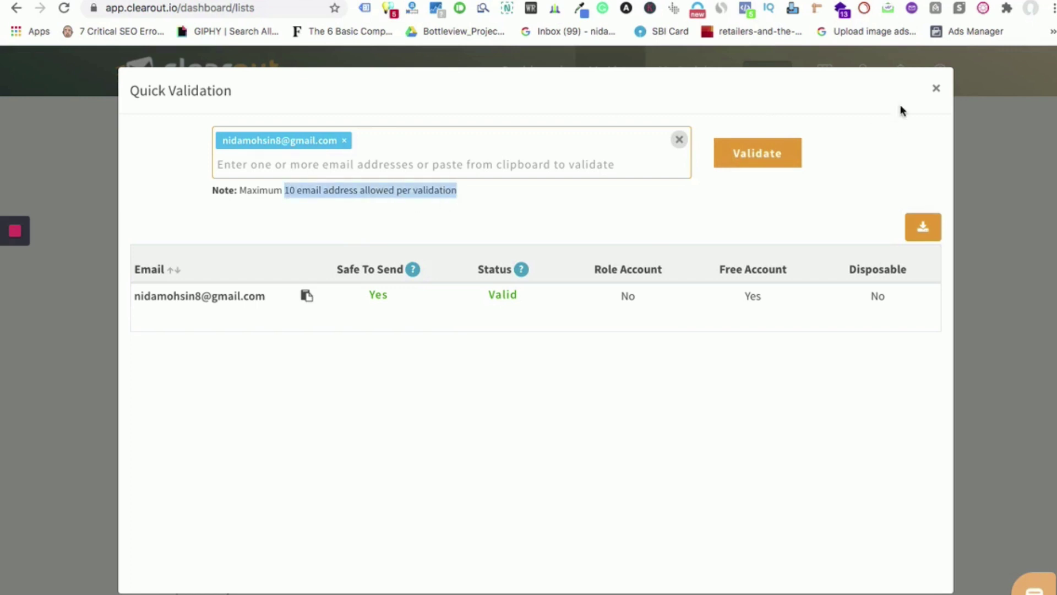
Step: Close Quick Validation and show the website's API For Developers section with its sample verify request
{"action": "left_click", "coordinate": [936, 88]}
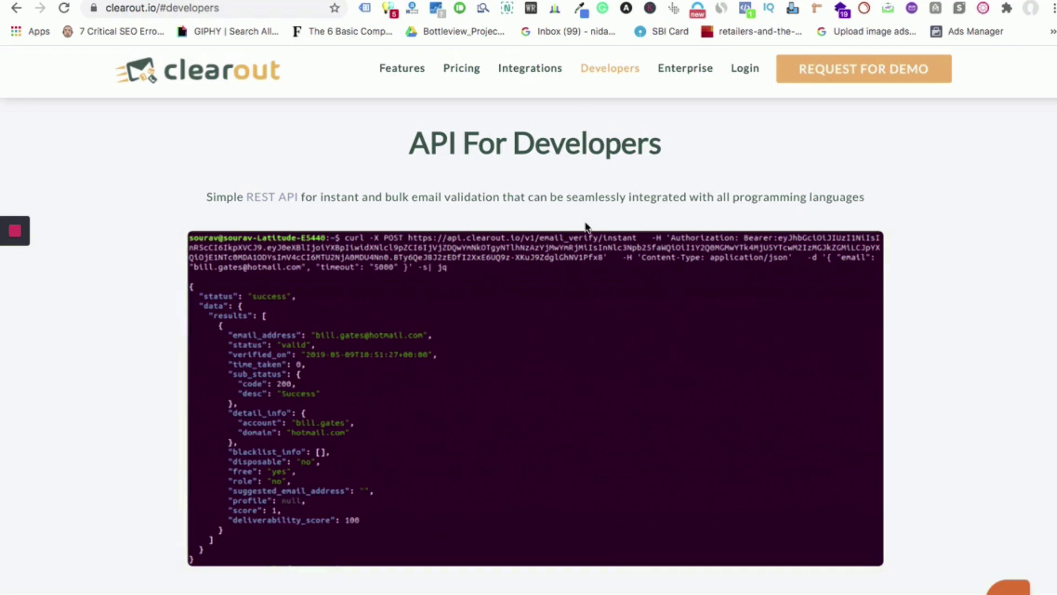
{"action": "mouse_move", "coordinate": [592, 255]}
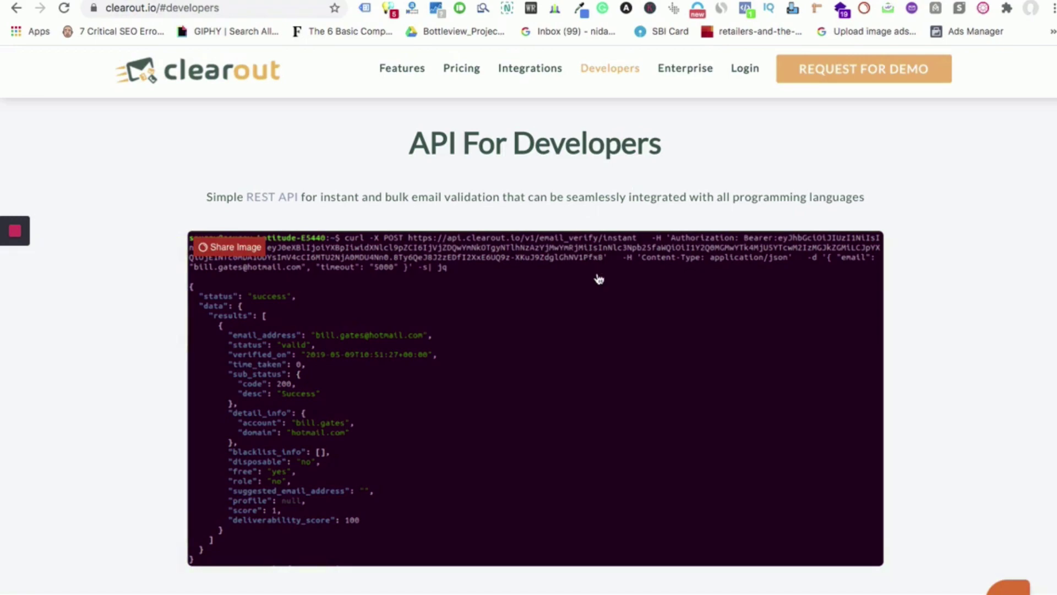
Step: Scroll through the grid of validation checks Clearout performs
{"action": "scroll", "coordinate": [597, 278], "scroll_direction": "up", "scroll_amount": 15}
{"action": "scroll", "coordinate": [598, 292], "scroll_direction": "up", "scroll_amount": 15}
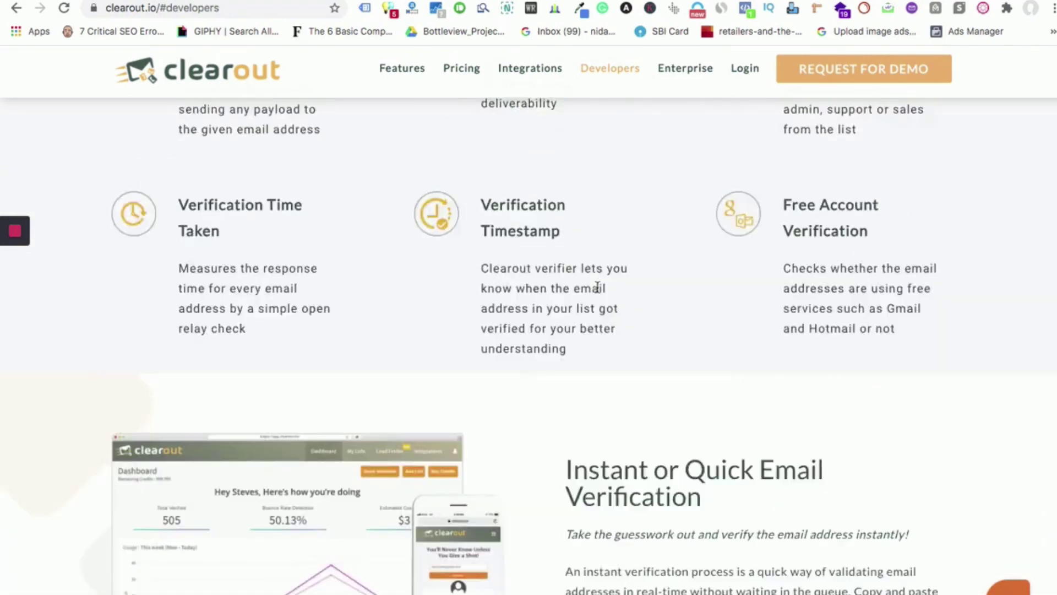
{"action": "scroll", "coordinate": [599, 292], "scroll_direction": "up", "scroll_amount": 8}
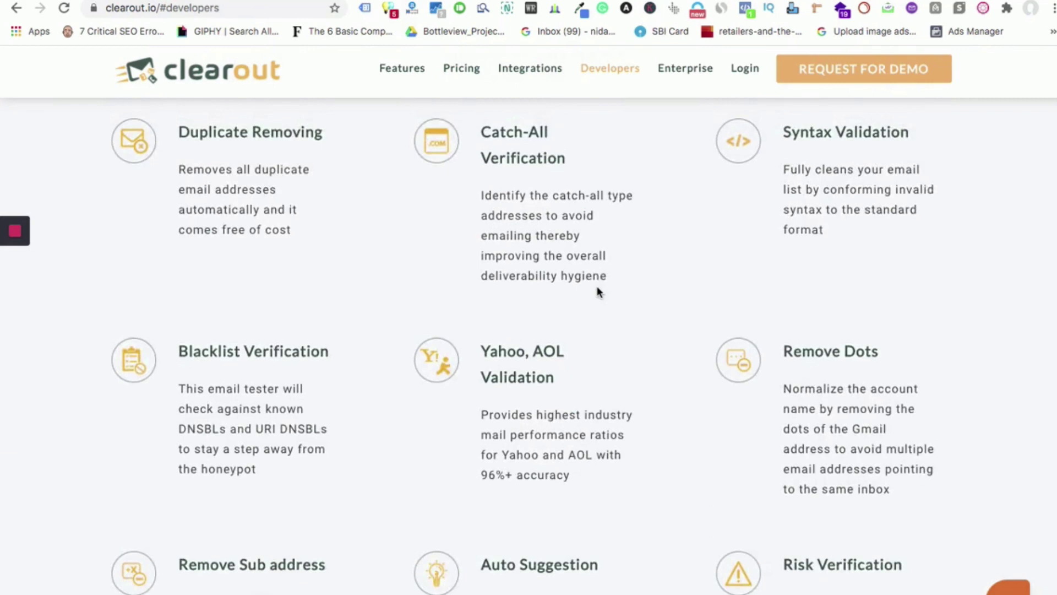
{"action": "scroll", "coordinate": [599, 292], "scroll_direction": "up", "scroll_amount": 1}
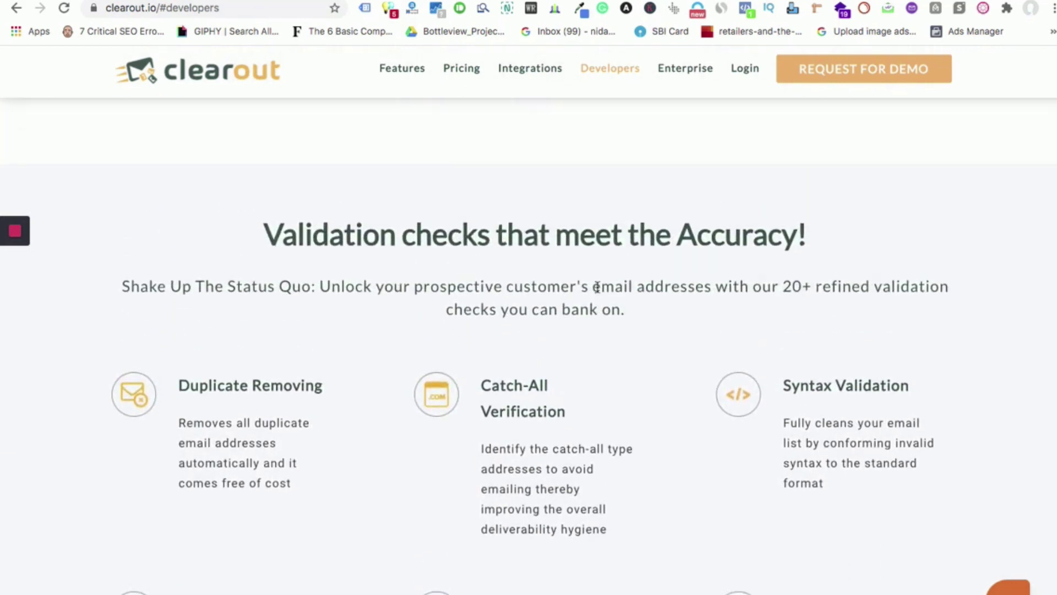
{"action": "scroll", "coordinate": [599, 292], "scroll_direction": "down", "scroll_amount": 5}
{"action": "scroll", "coordinate": [599, 292], "scroll_direction": "down", "scroll_amount": 10}
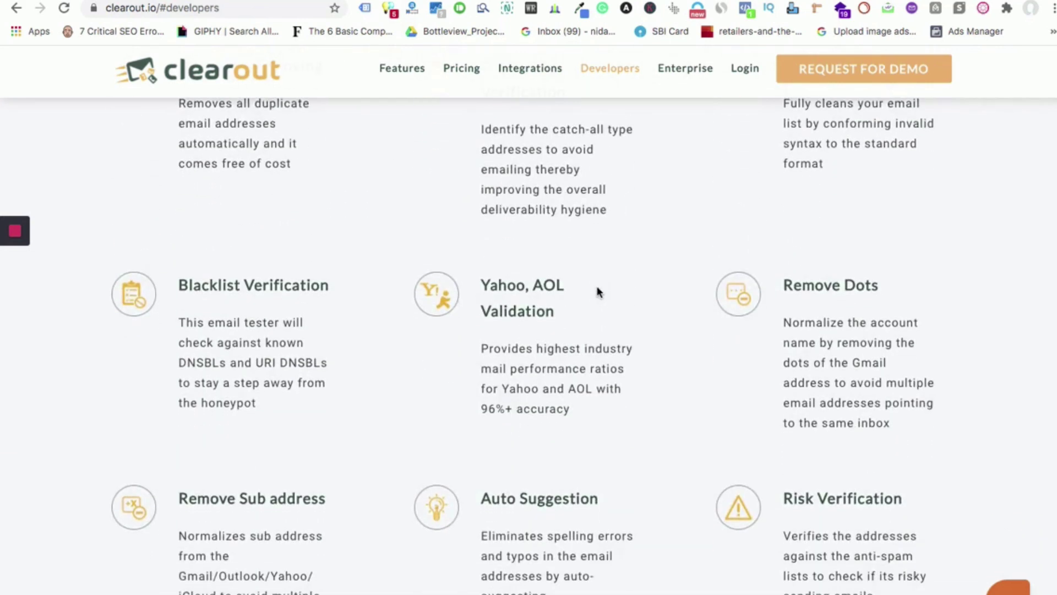
{"action": "scroll", "coordinate": [599, 291], "scroll_direction": "down", "scroll_amount": 3}
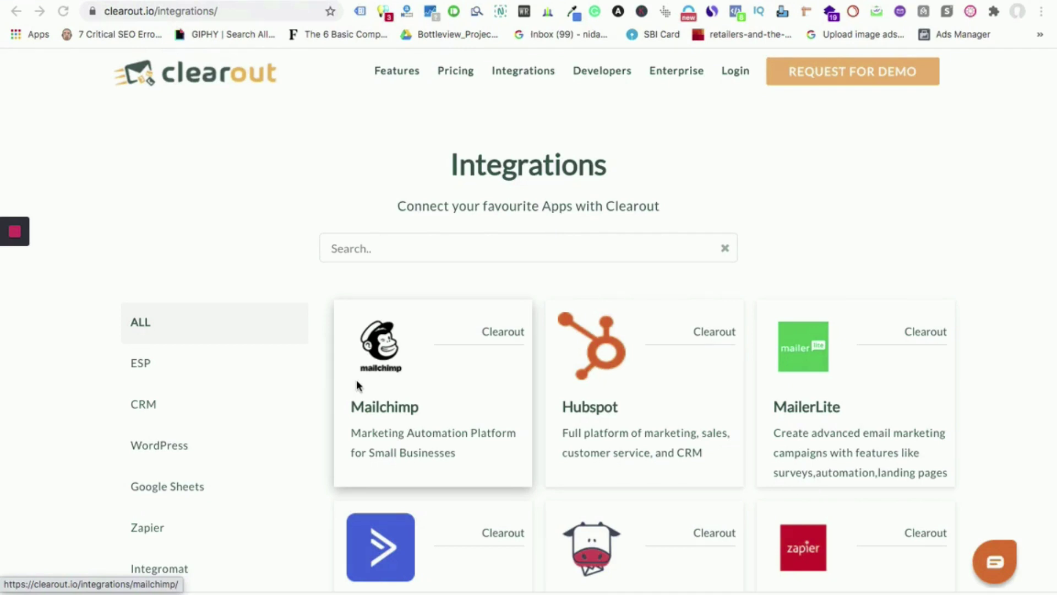
Step: Filter the integrations to CRM apps and browse the results
{"action": "scroll", "coordinate": [353, 412], "scroll_direction": "down", "scroll_amount": 3}
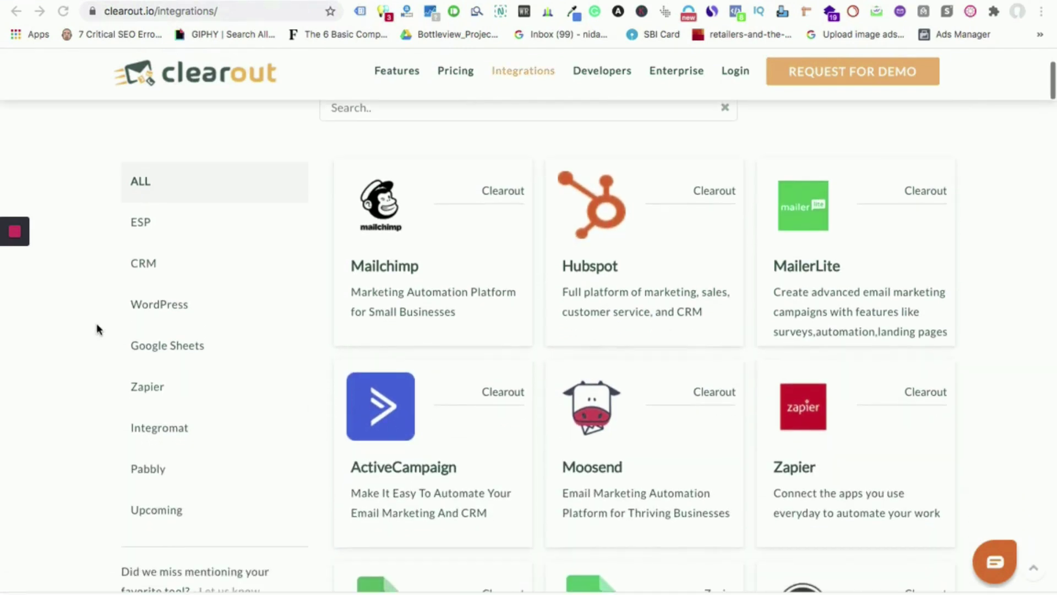
{"action": "left_click", "coordinate": [149, 267]}
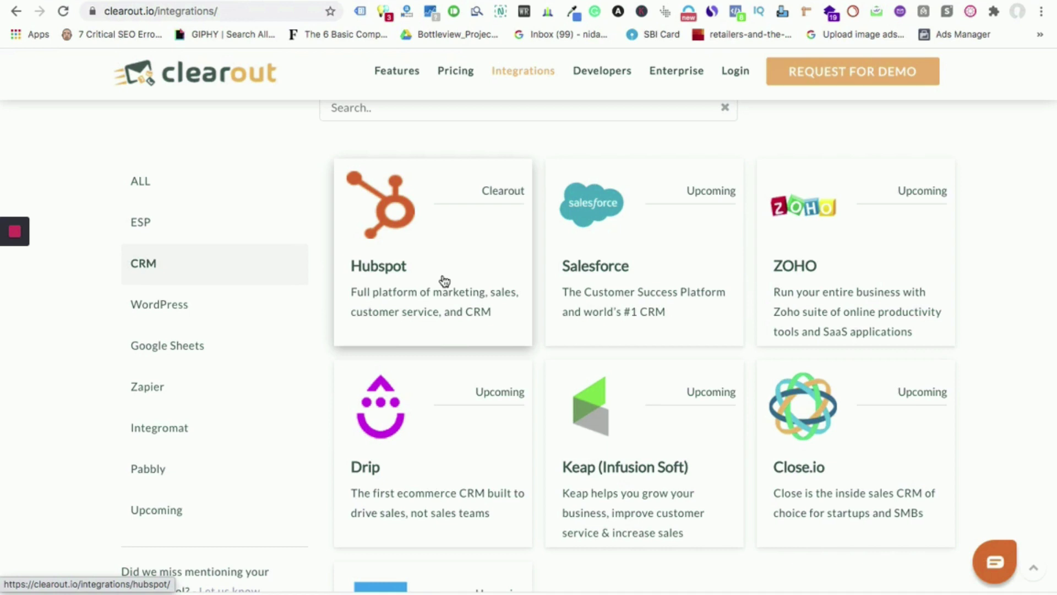
{"action": "scroll", "coordinate": [445, 281], "scroll_direction": "down", "scroll_amount": 1}
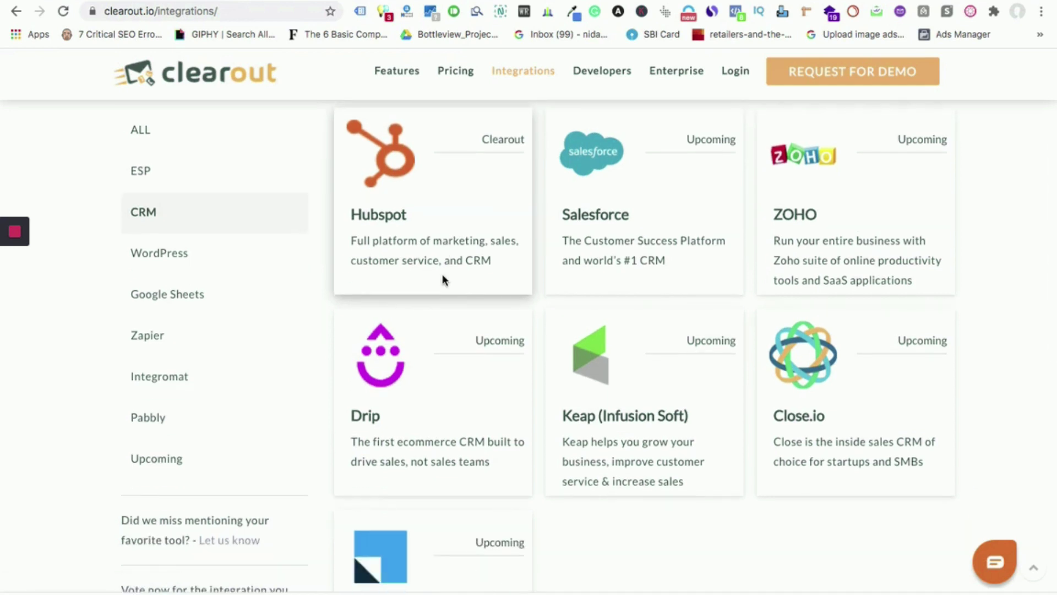
{"action": "scroll", "coordinate": [445, 280], "scroll_direction": "down", "scroll_amount": 1}
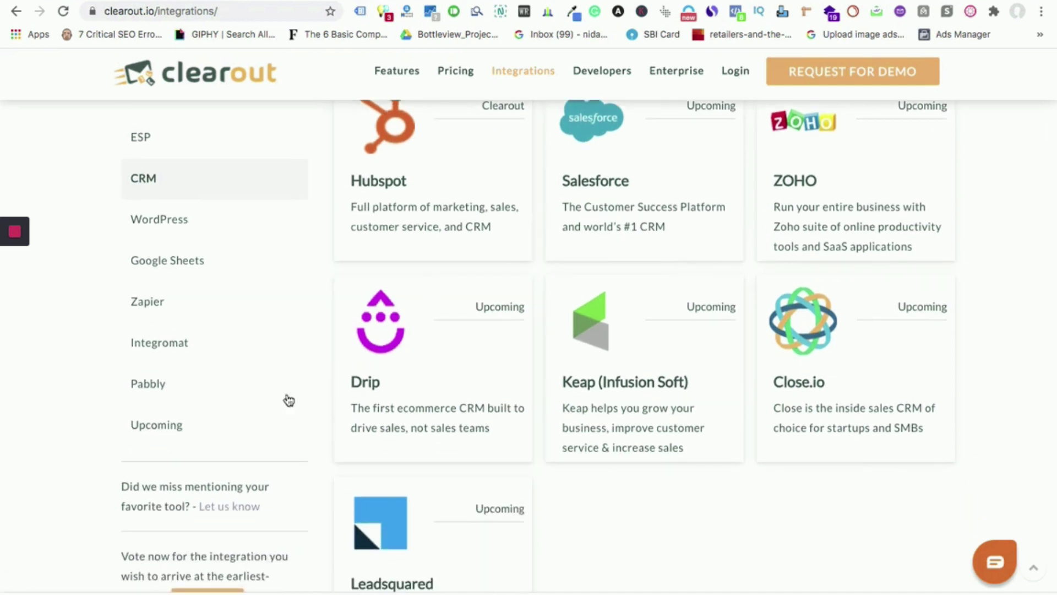
{"action": "scroll", "coordinate": [287, 402], "scroll_direction": "down", "scroll_amount": 5}
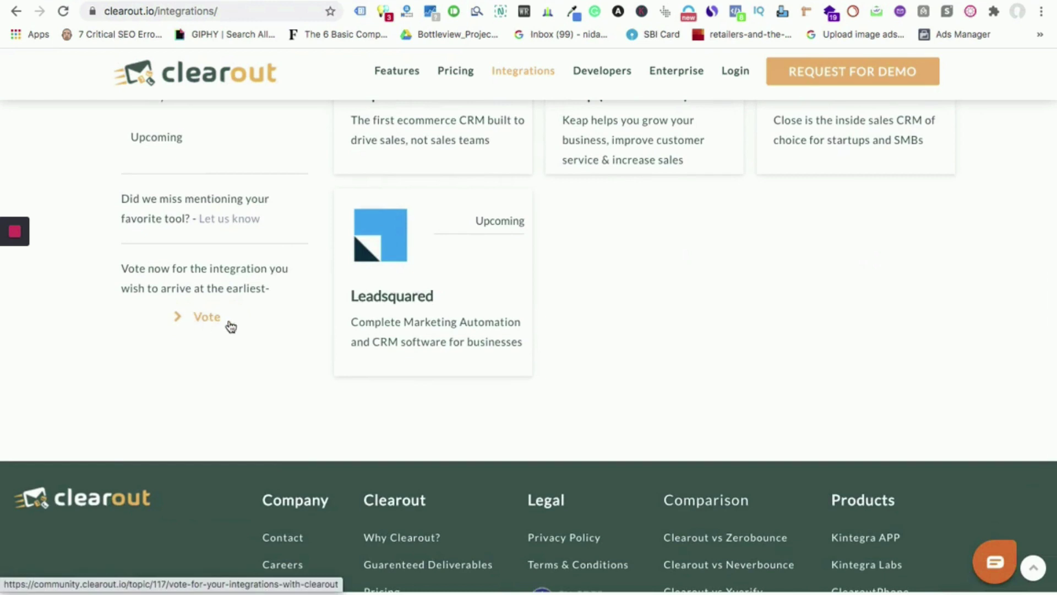
{"action": "scroll", "coordinate": [358, 302], "scroll_direction": "up", "scroll_amount": 2}
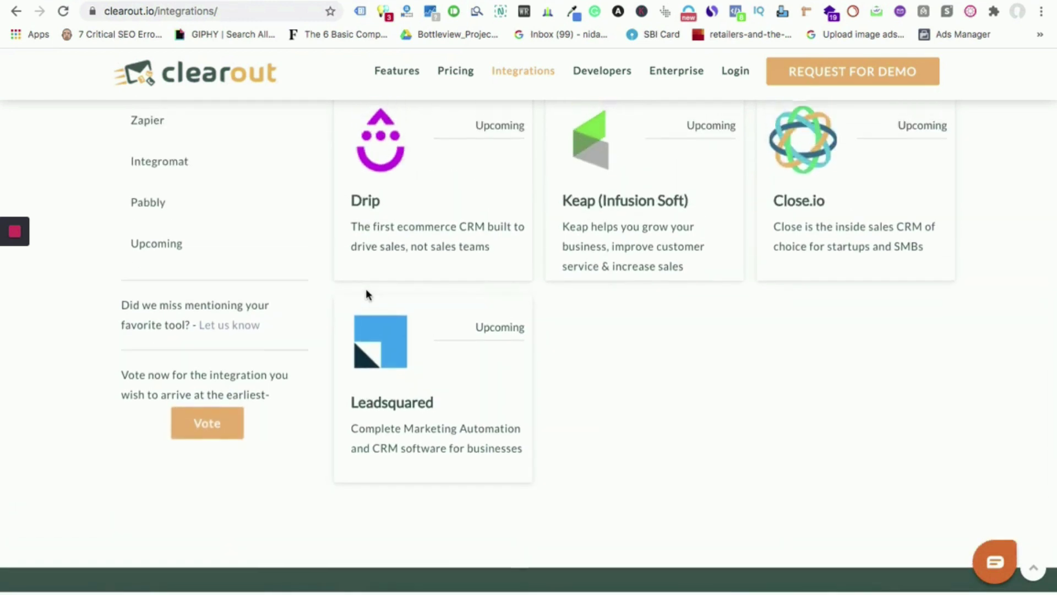
{"action": "scroll", "coordinate": [368, 295], "scroll_direction": "up", "scroll_amount": 1}
{"action": "scroll", "coordinate": [368, 296], "scroll_direction": "up", "scroll_amount": 1}
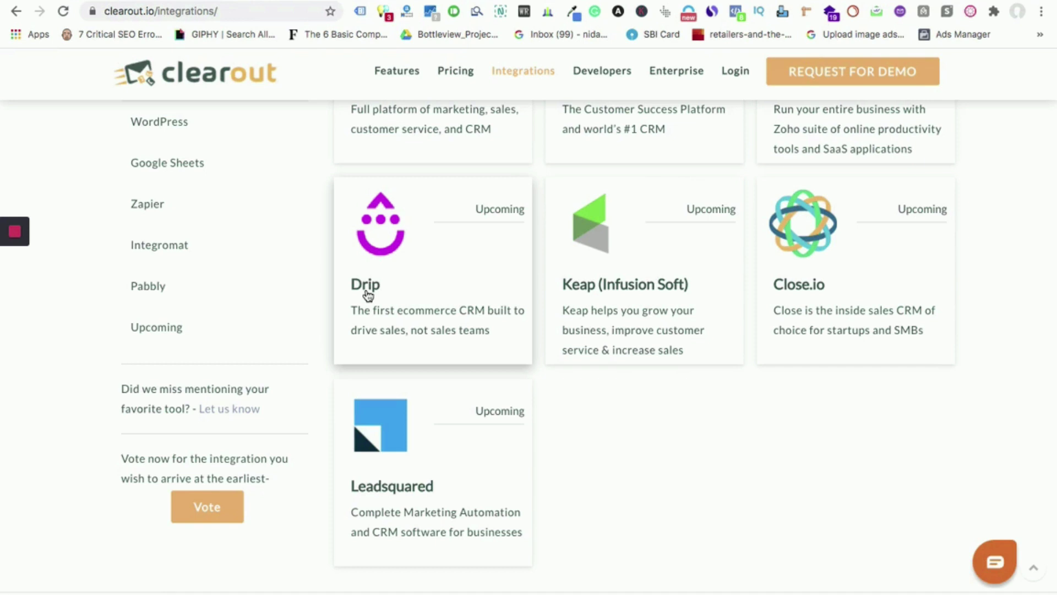
{"action": "scroll", "coordinate": [368, 295], "scroll_direction": "up", "scroll_amount": 3}
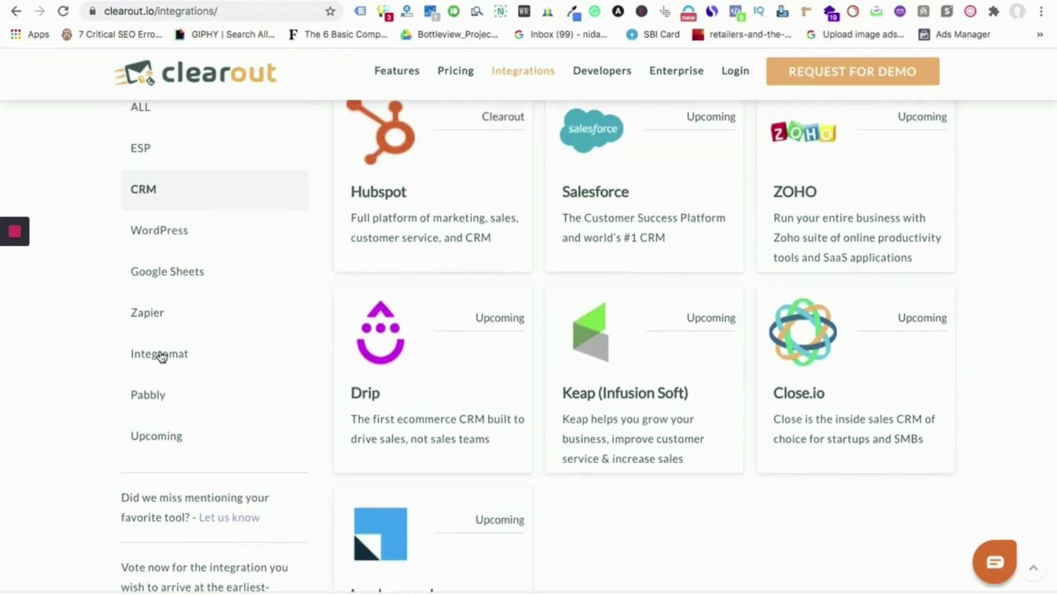
{"action": "scroll", "coordinate": [242, 328], "scroll_direction": "up", "scroll_amount": 1}
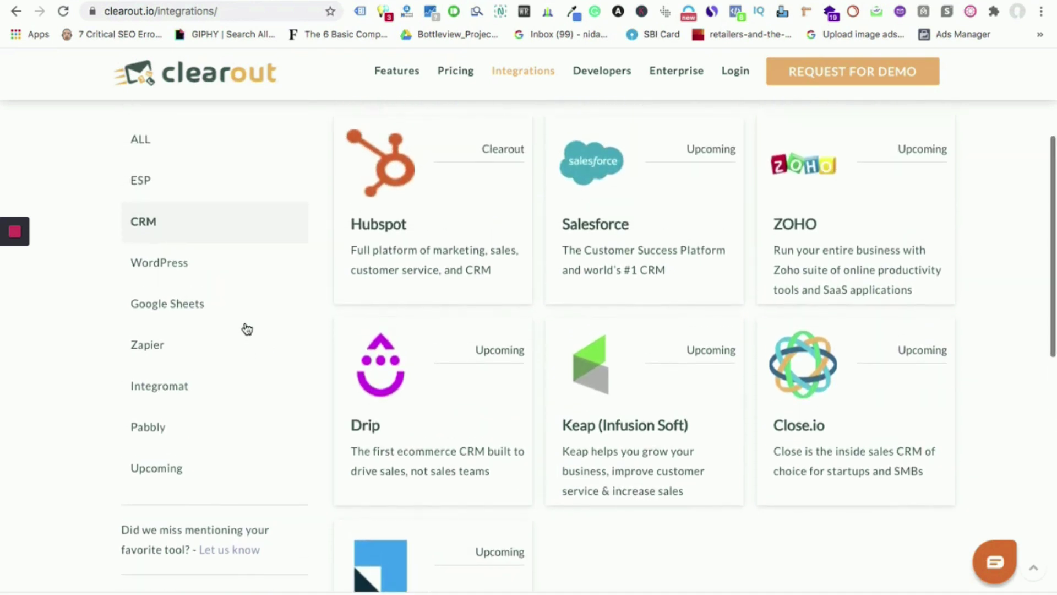
Step: Filter to WordPress integrations, then to Google Sheets integrations
{"action": "left_click", "coordinate": [172, 272]}
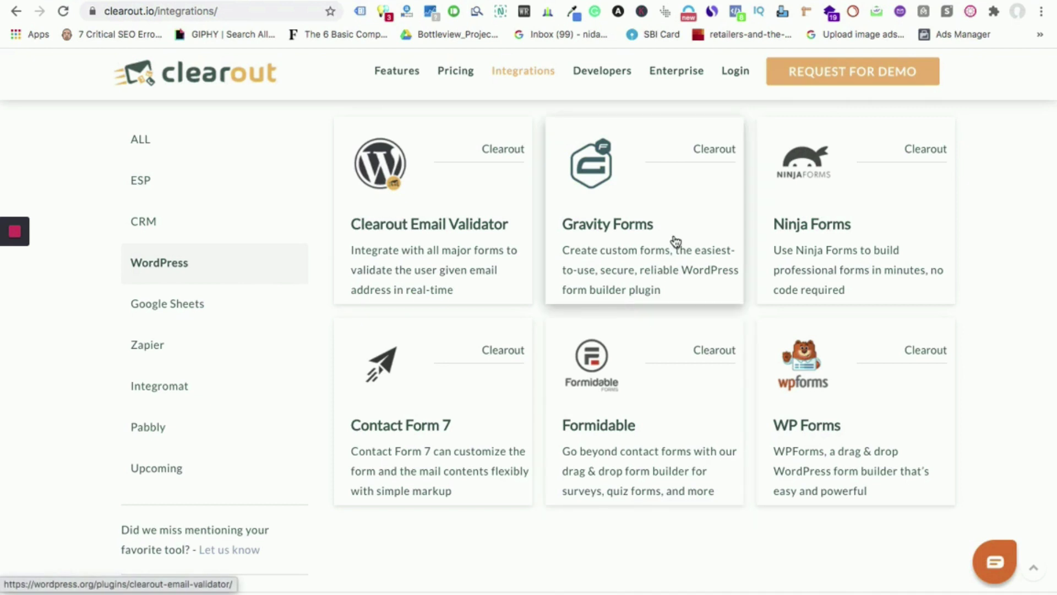
{"action": "scroll", "coordinate": [672, 241], "scroll_direction": "up", "scroll_amount": 2}
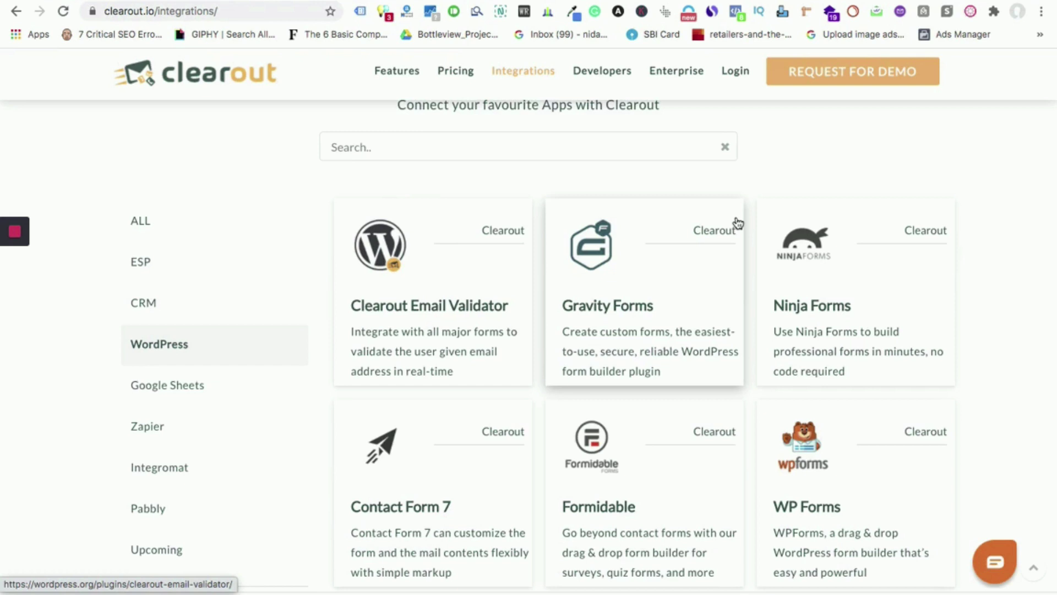
{"action": "scroll", "coordinate": [738, 223], "scroll_direction": "down", "scroll_amount": 2}
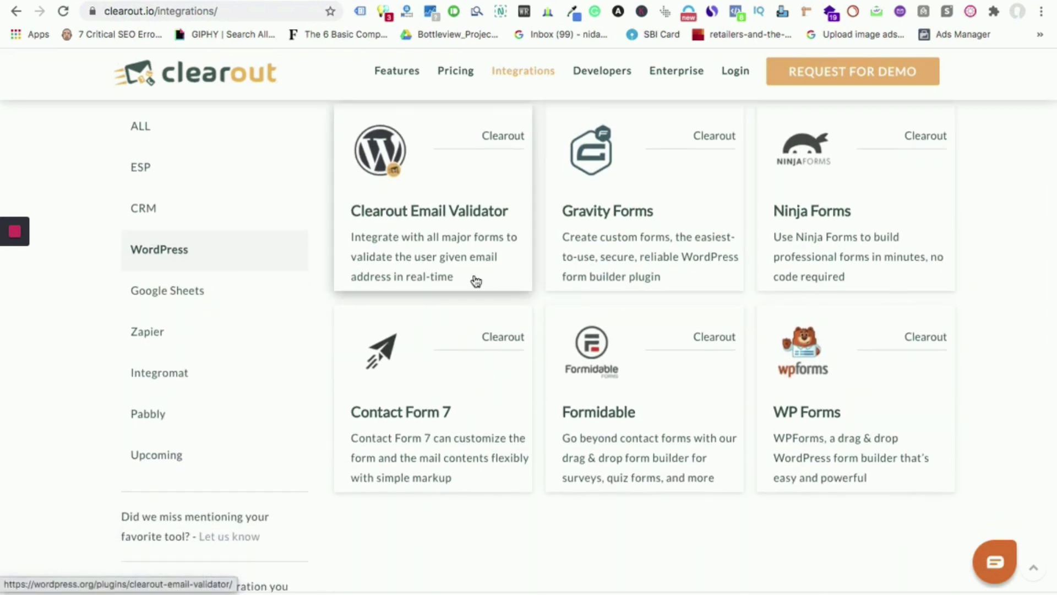
{"action": "left_click", "coordinate": [174, 304]}
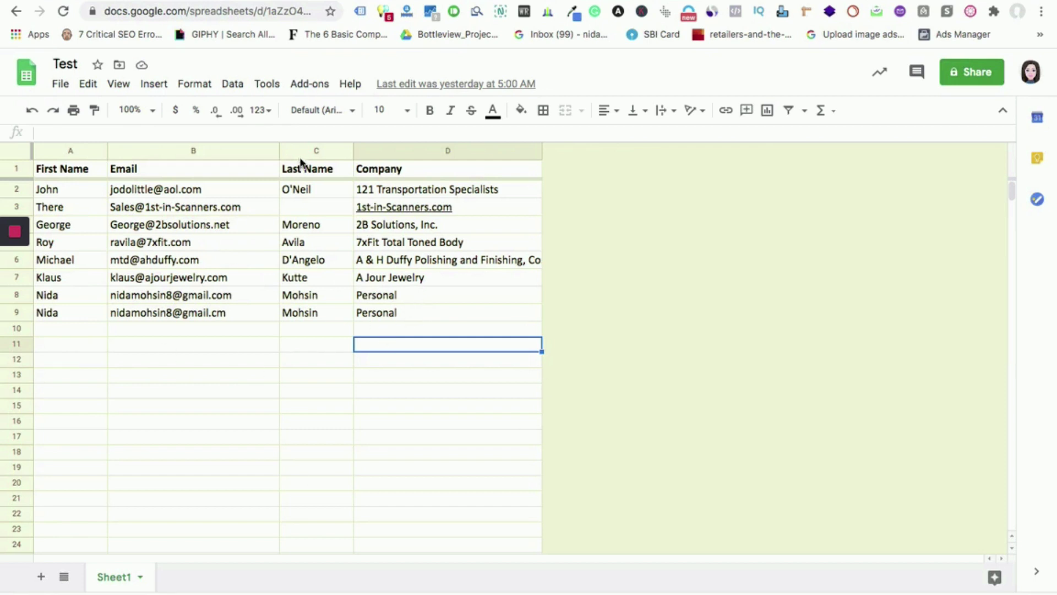
Step: Launch Clearout For Sheets from Add-ons and verify the Test sheet's emails with default options
{"action": "left_click", "coordinate": [309, 86]}
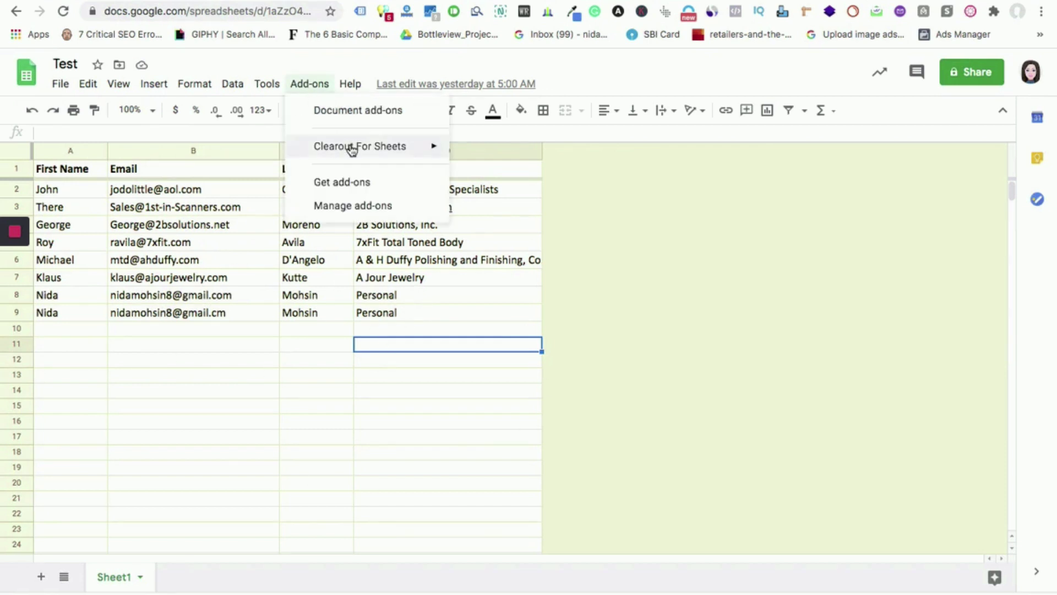
{"action": "mouse_move", "coordinate": [349, 146]}
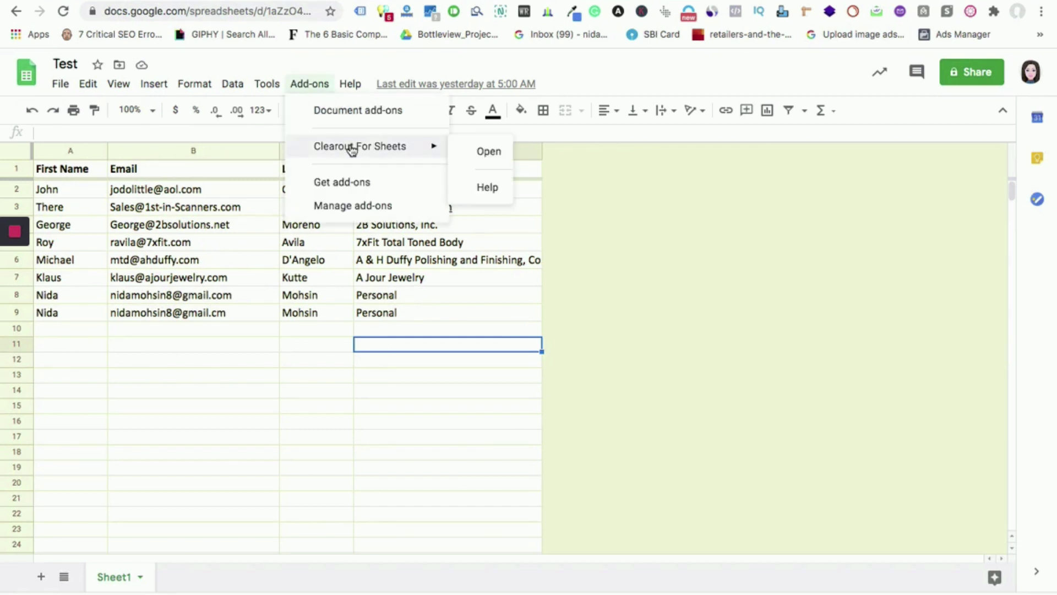
{"action": "left_click", "coordinate": [481, 153]}
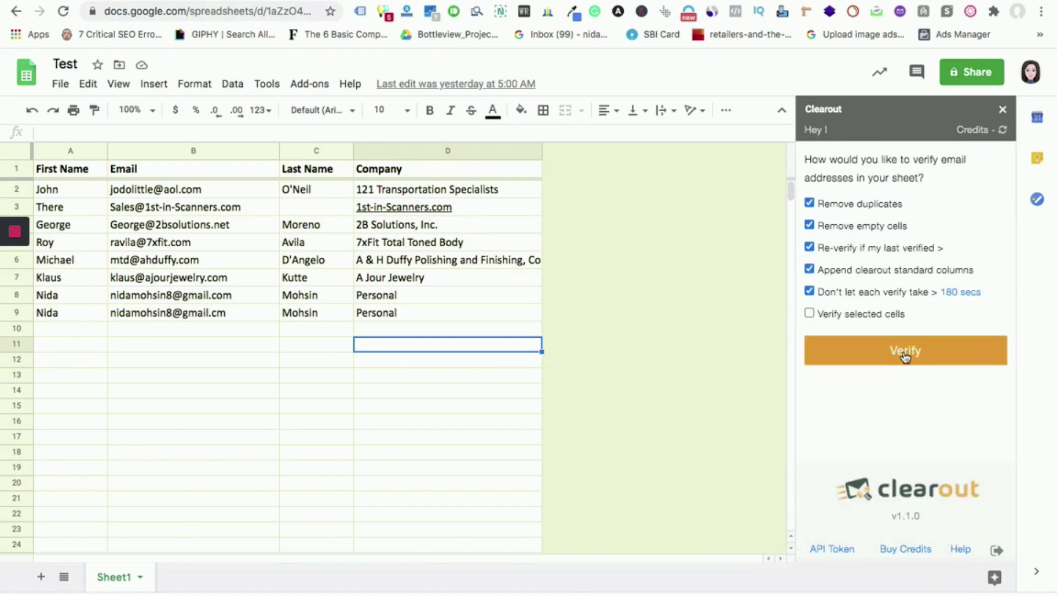
{"action": "left_click", "coordinate": [905, 356]}
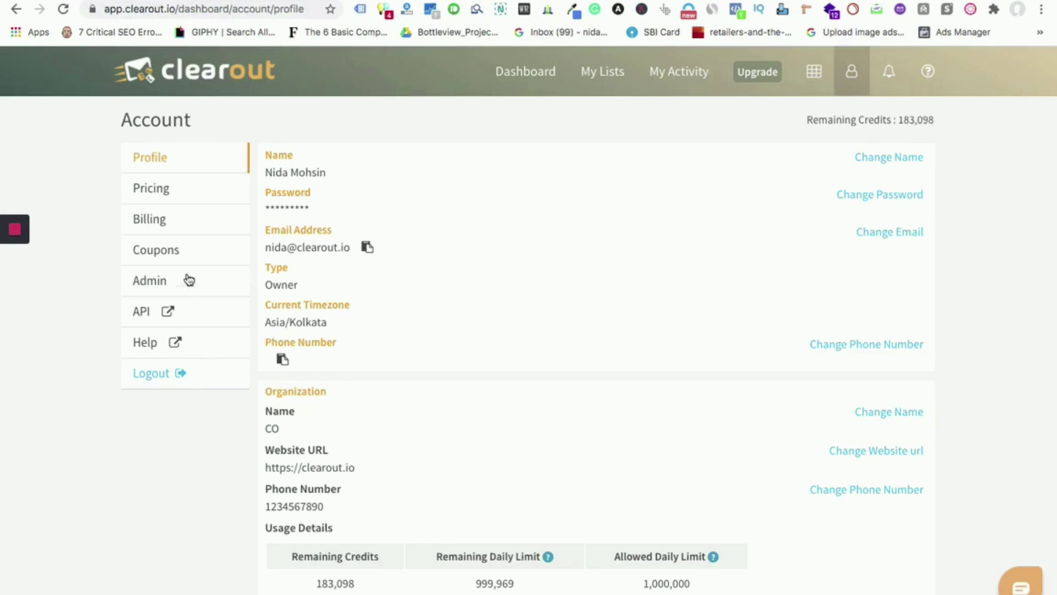
Step: Open the Admin Members page listing the account's 7 team members
{"action": "left_click", "coordinate": [159, 280]}
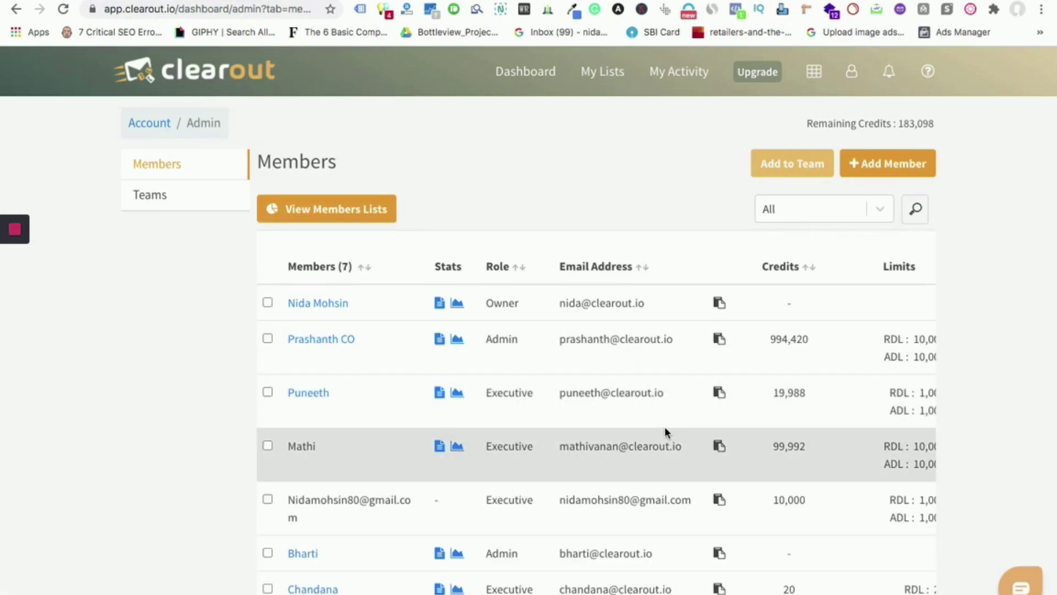
Step: Start a new member invitation with the chosen email address and the Executive role
{"action": "left_click", "coordinate": [902, 172]}
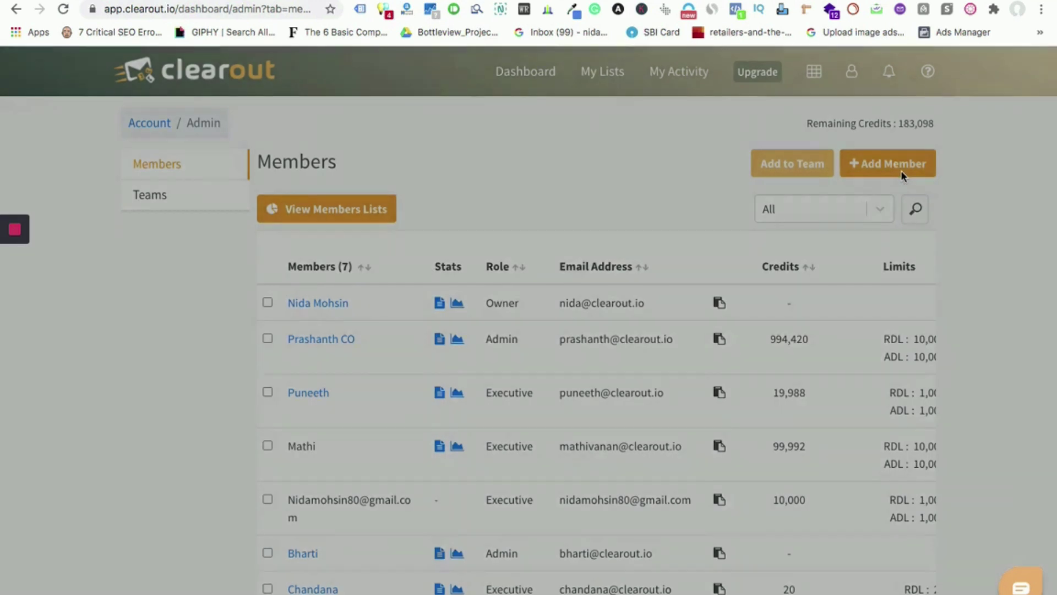
{"action": "left_click", "coordinate": [477, 155]}
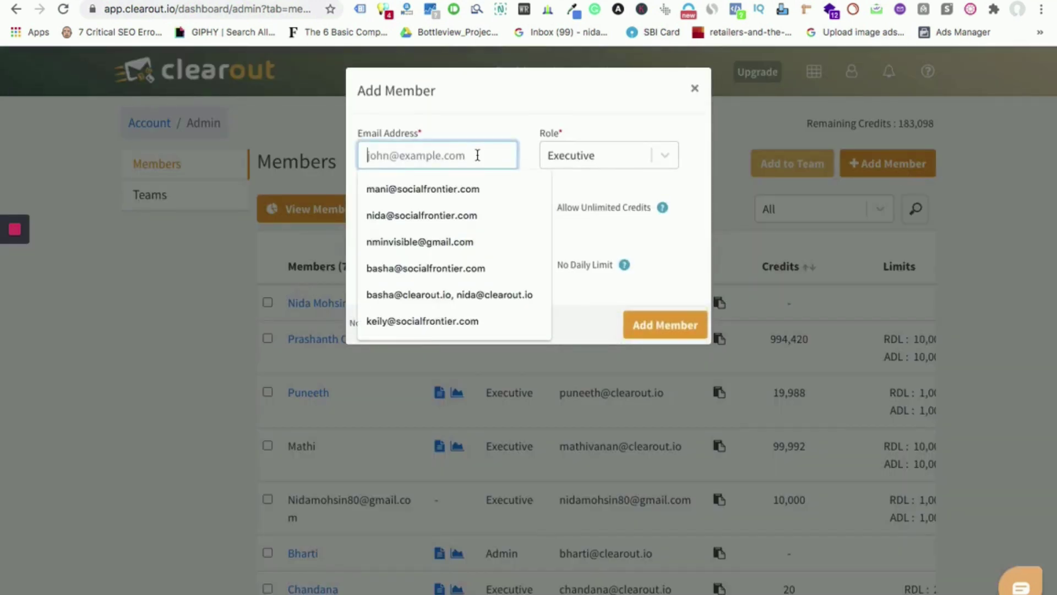
{"action": "left_click", "coordinate": [453, 213]}
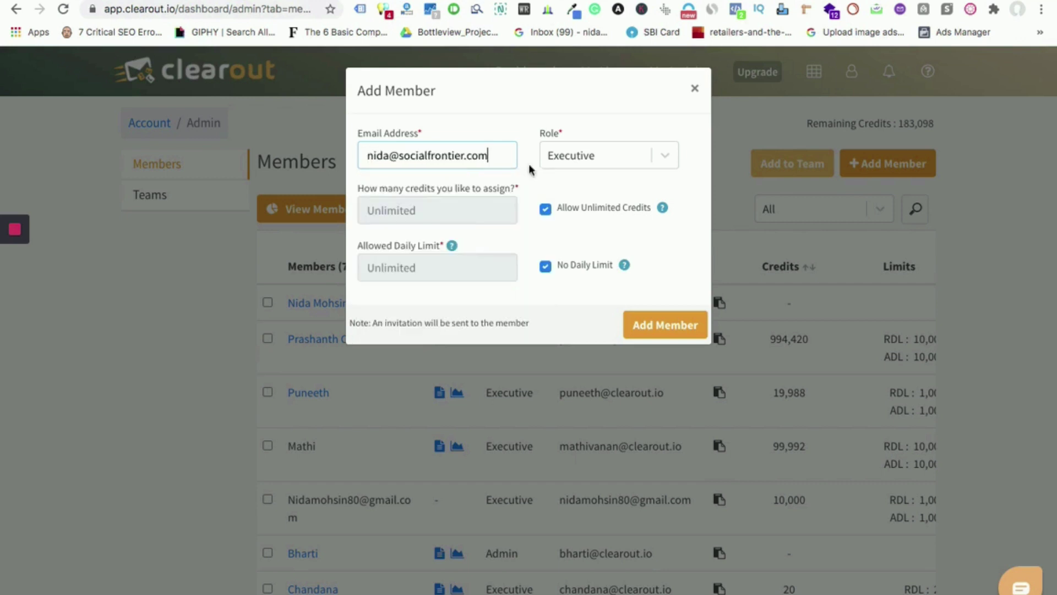
{"action": "left_click", "coordinate": [665, 159]}
{"action": "left_click", "coordinate": [652, 223]}
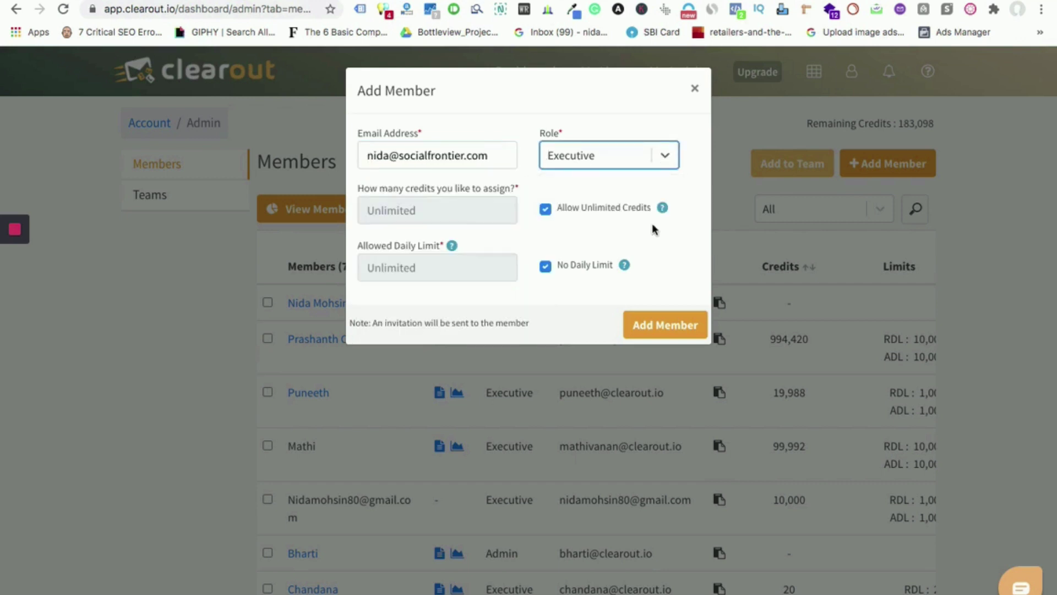
Step: Turn off unlimited credits and no daily limit, assigning 10000 credits and a 1000 daily limit
{"action": "left_click", "coordinate": [545, 209]}
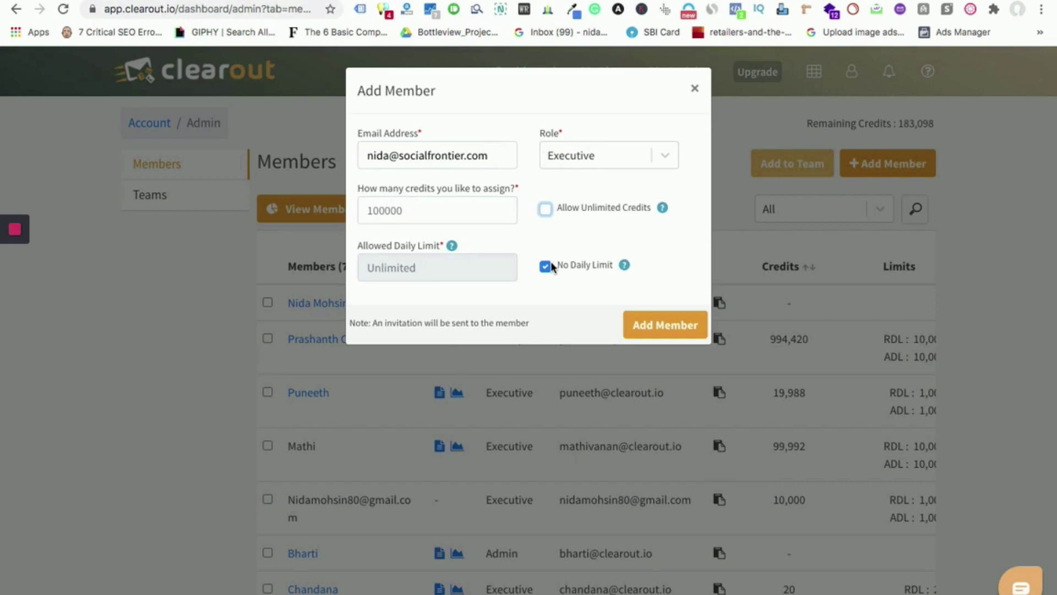
{"action": "left_click", "coordinate": [545, 266]}
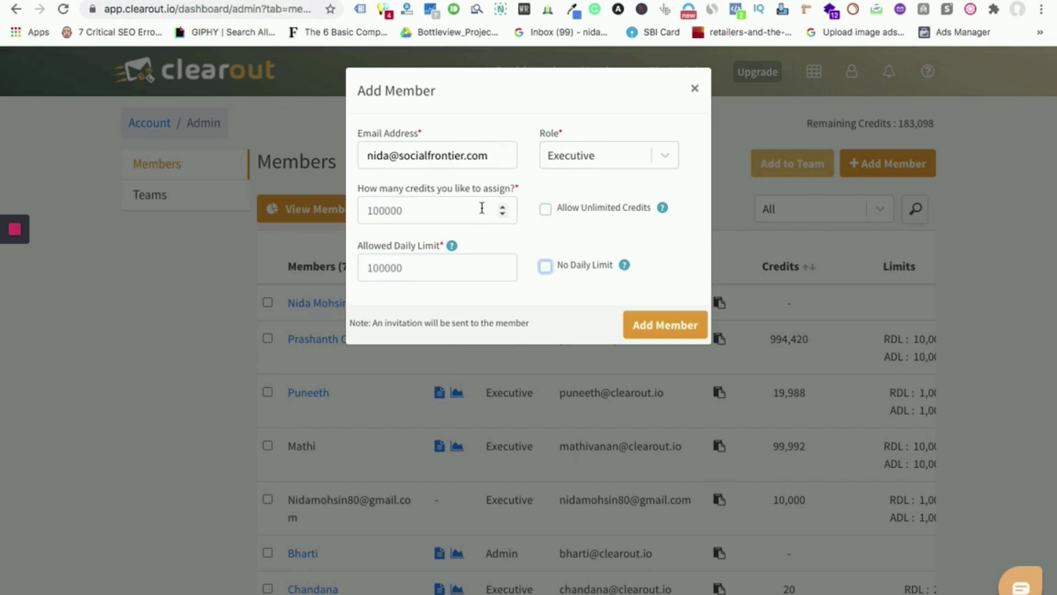
{"action": "left_click", "coordinate": [481, 208]}
{"action": "type", "text": "1"}
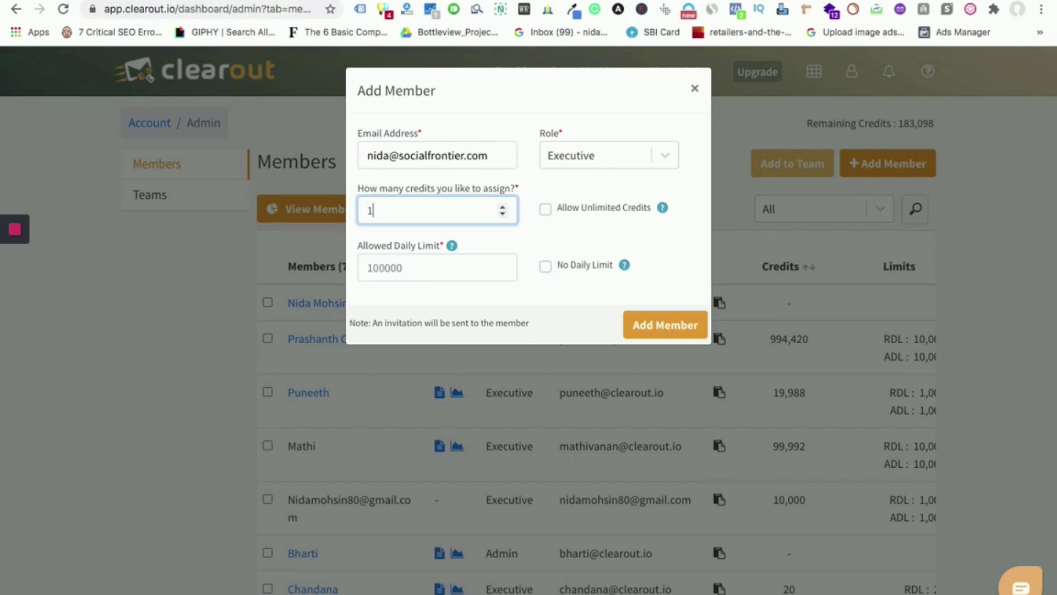
{"action": "type", "text": "0000"}
{"action": "left_click", "coordinate": [580, 237]}
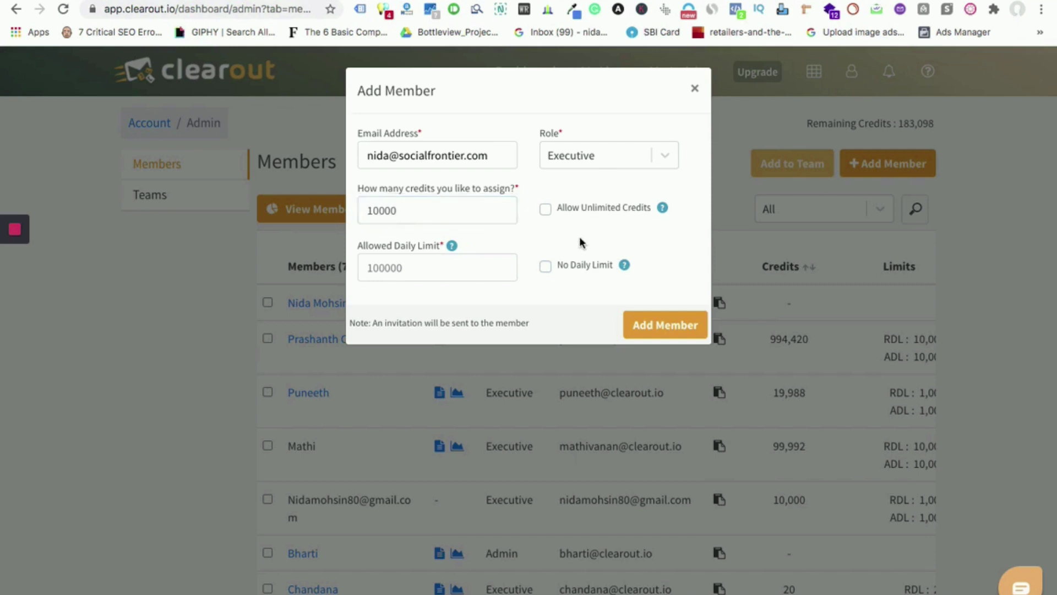
{"action": "left_click", "coordinate": [449, 269]}
{"action": "type", "text": "10"}
{"action": "key", "text": "BackSpace"}
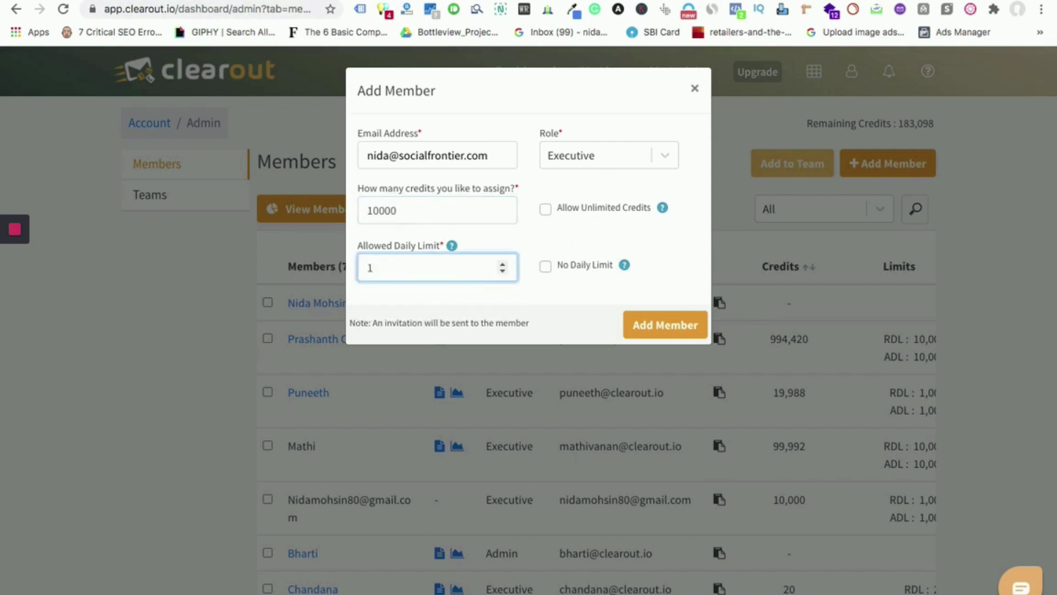
{"action": "type", "text": "000"}
Step: Discard the member invitation by closing the Add Member dialog
{"action": "left_click", "coordinate": [695, 90]}
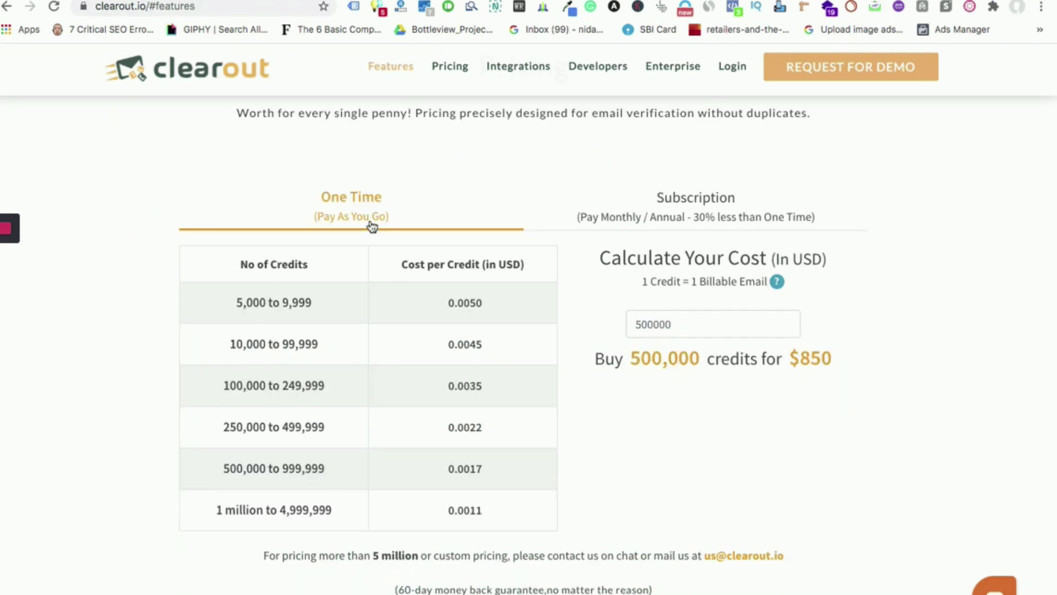
Step: Switch pricing to Subscription plans ($20 to $2,800/month) and highlight the custom-pricing contact note
{"action": "scroll", "coordinate": [370, 226], "scroll_direction": "up", "scroll_amount": 2}
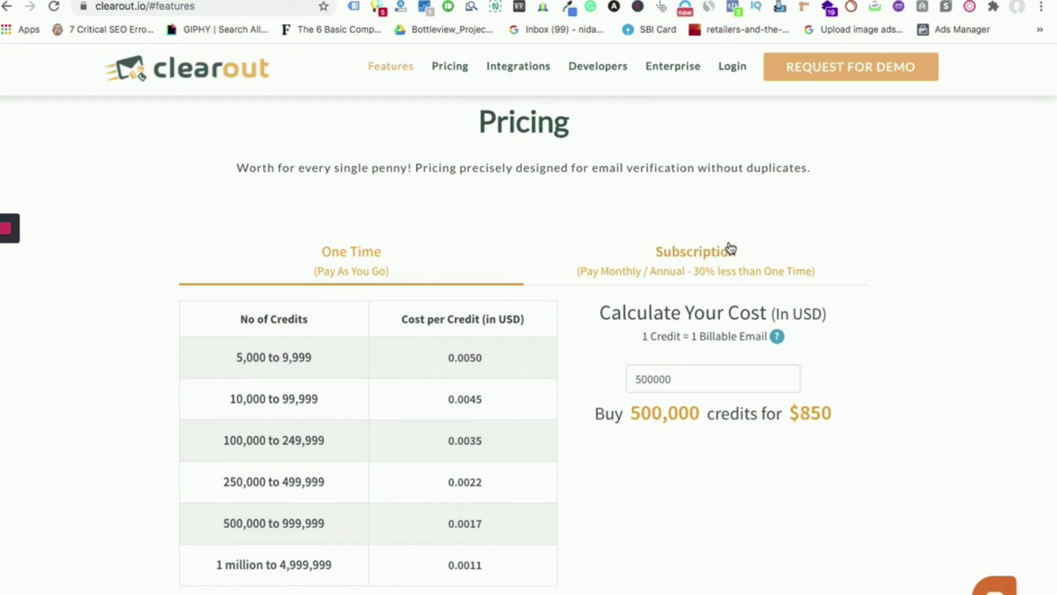
{"action": "left_click", "coordinate": [711, 273]}
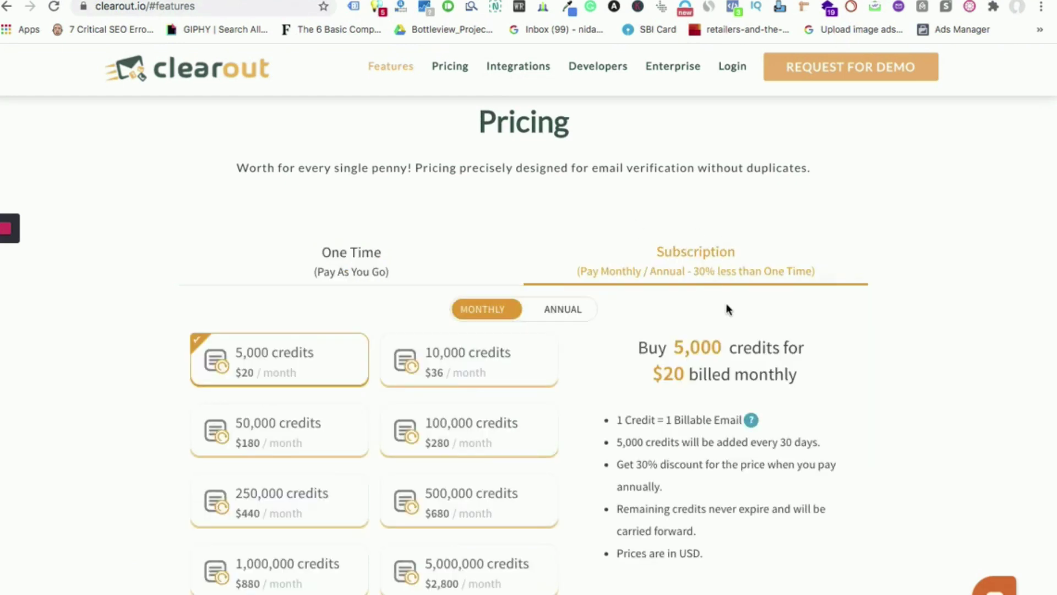
{"action": "scroll", "coordinate": [729, 309], "scroll_direction": "down", "scroll_amount": 1}
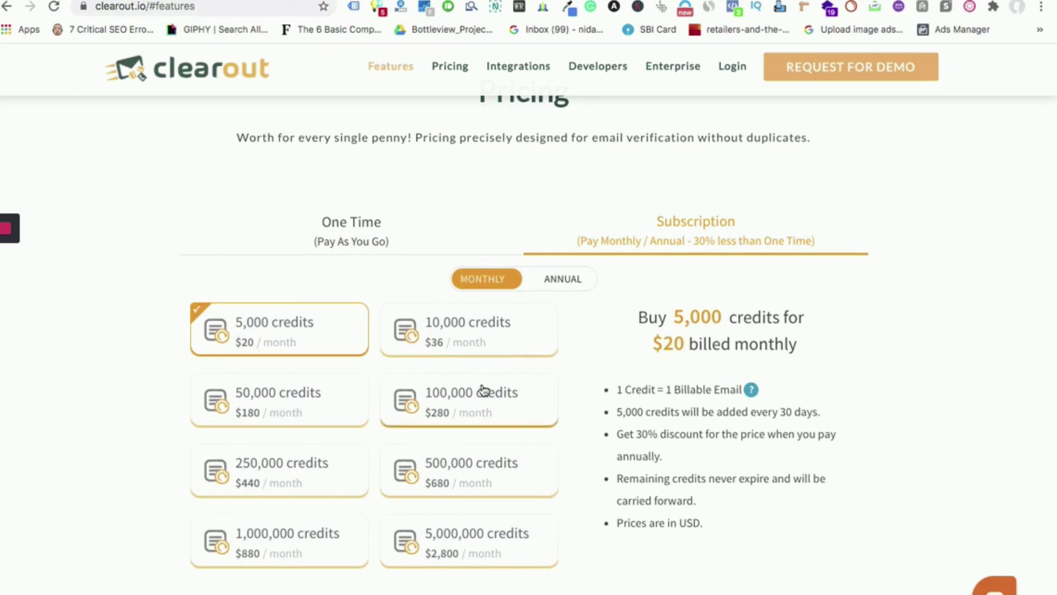
{"action": "scroll", "coordinate": [645, 438], "scroll_direction": "down", "scroll_amount": 3}
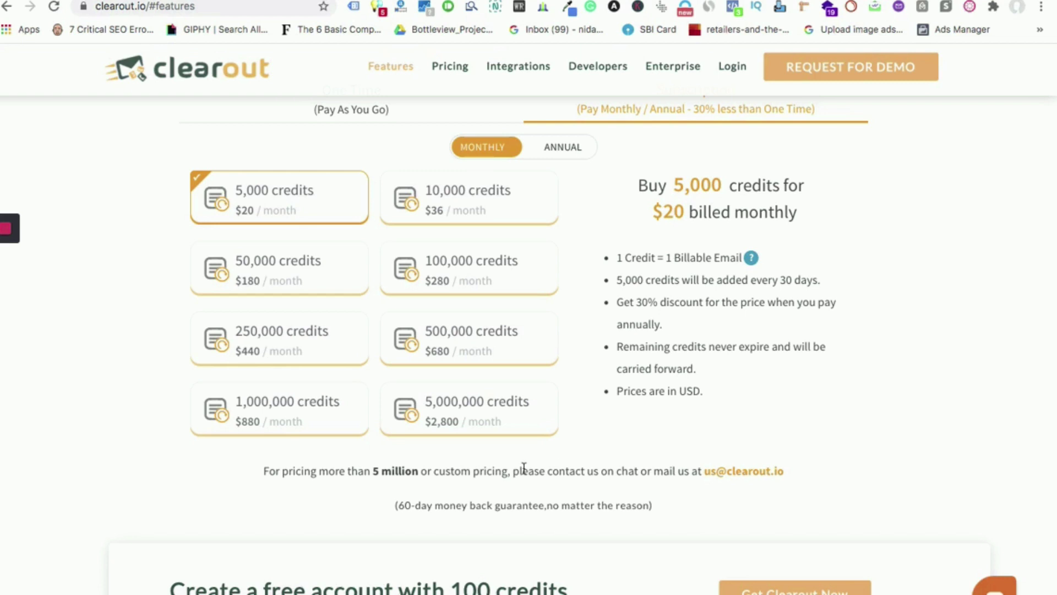
{"action": "left_click_drag", "start_coordinate": [381, 464], "coordinate": [797, 474]}
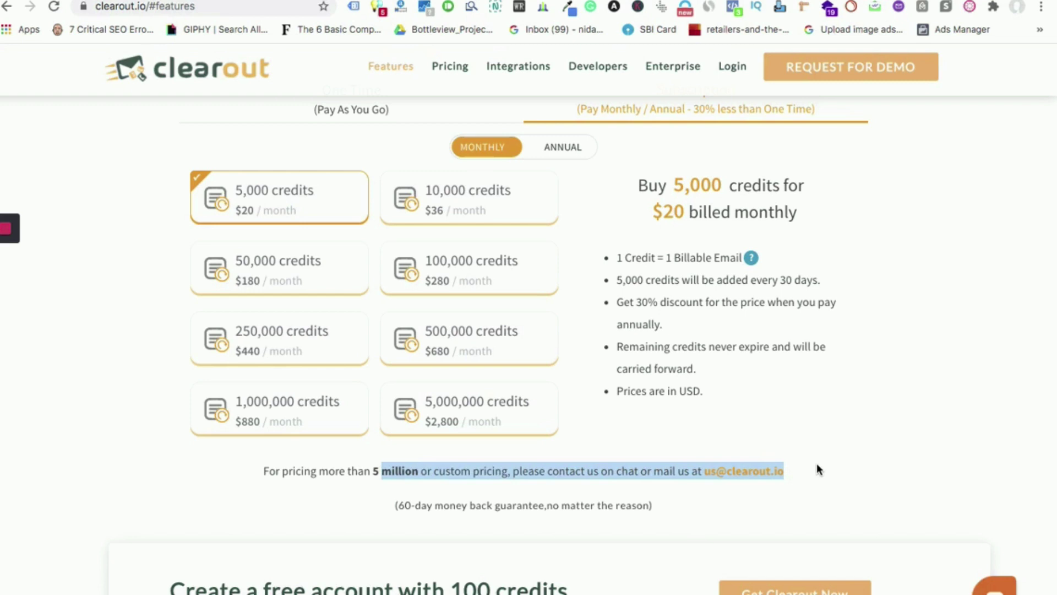
{"action": "left_click", "coordinate": [818, 470]}
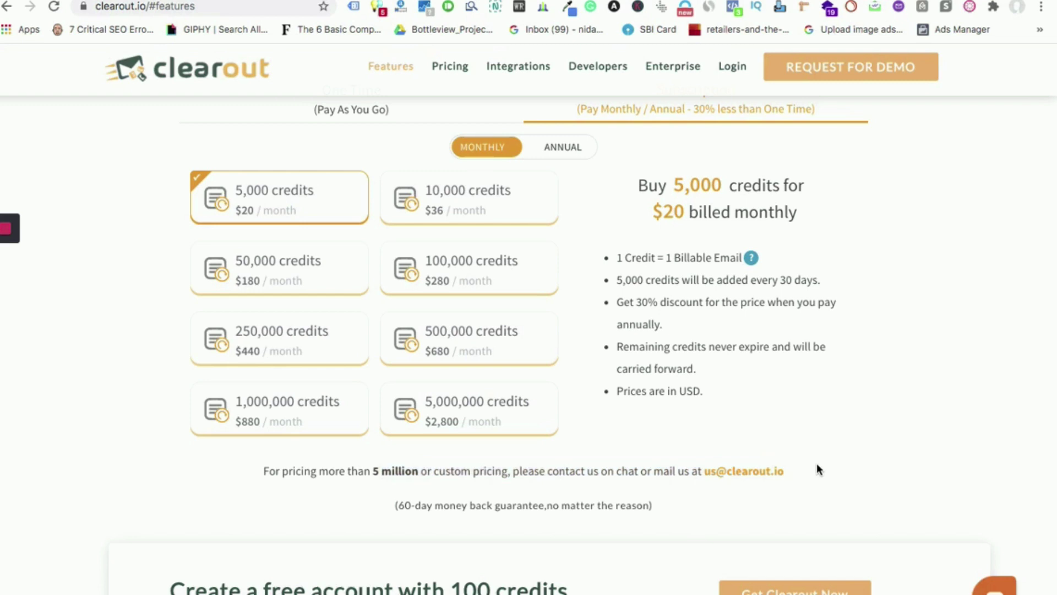